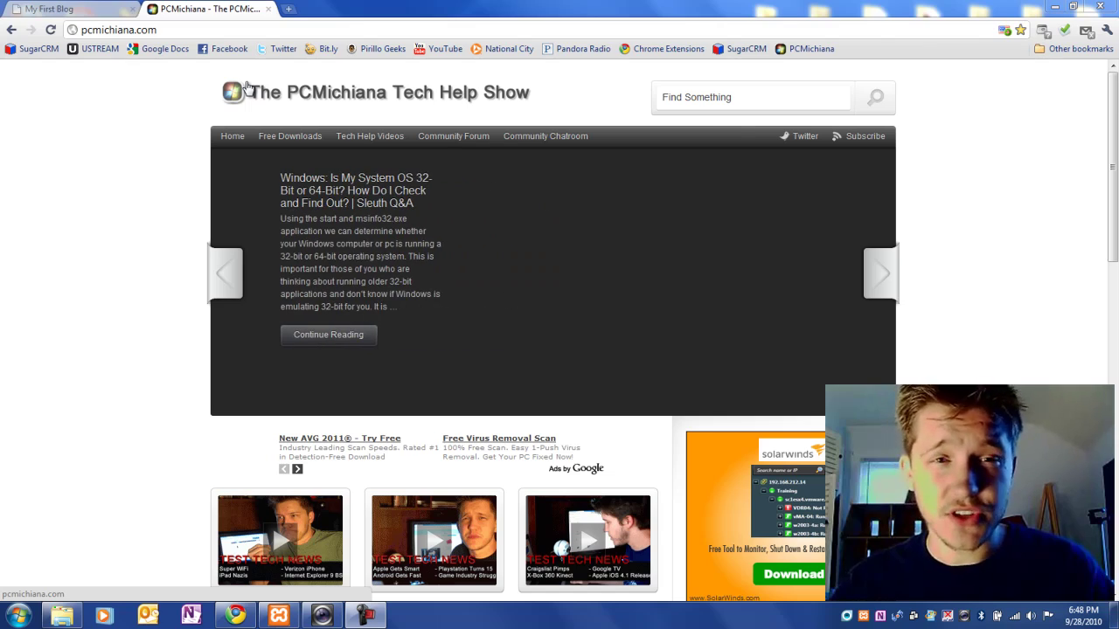
# - Show the local My First Blog site's localhost address, then bring up the XAMPP Control Panel
pyautogui.click(49, 8)
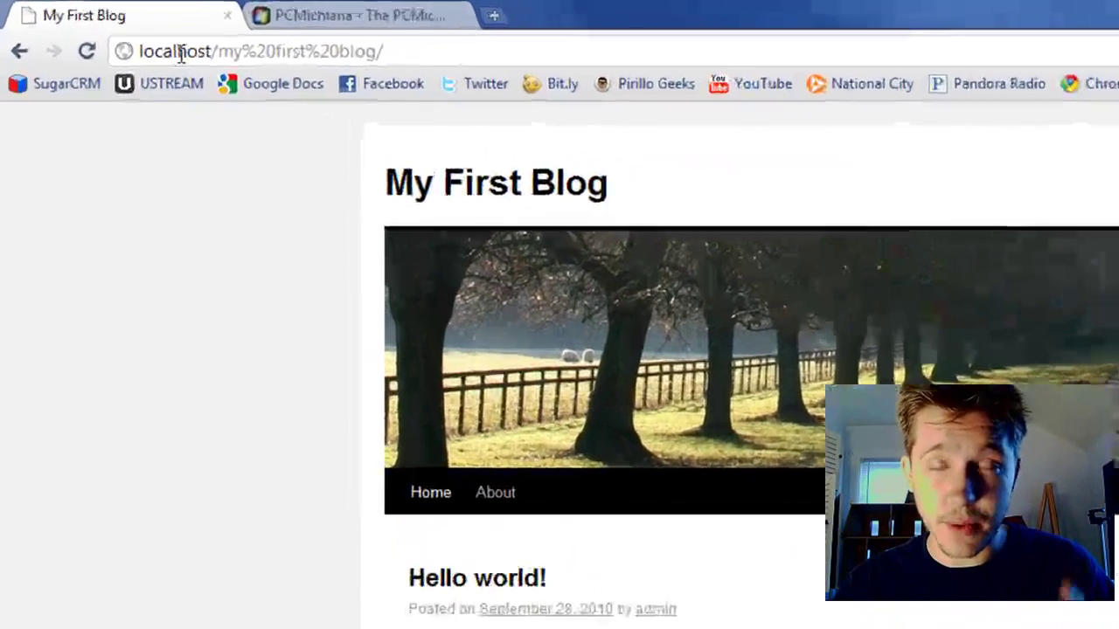
pyautogui.click(181, 52)
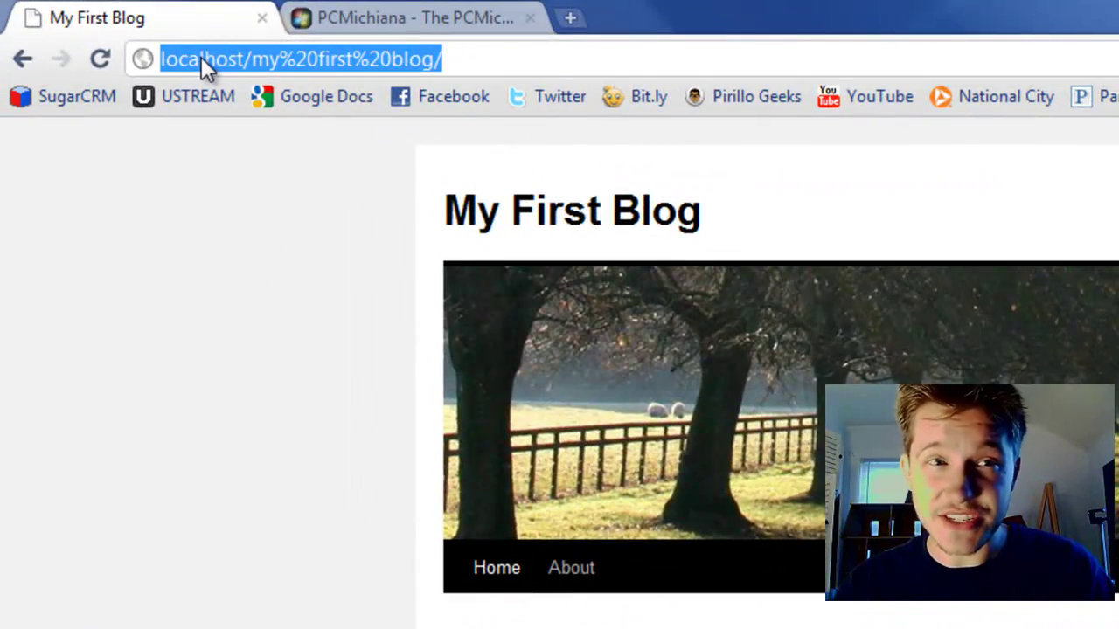
pyautogui.click(161, 60)
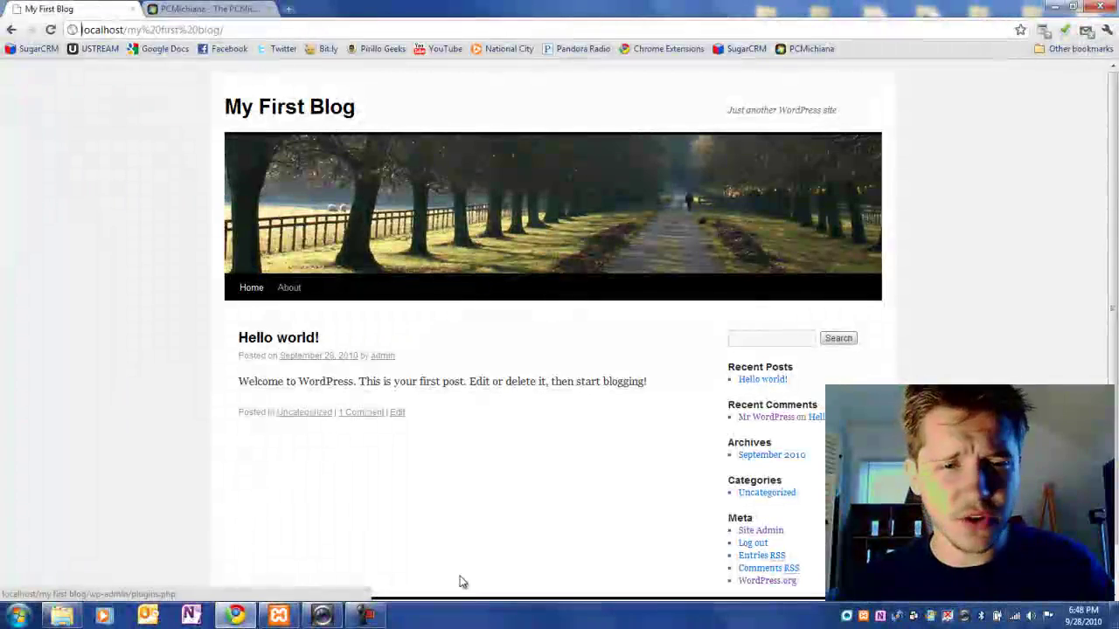
pyautogui.click(282, 615)
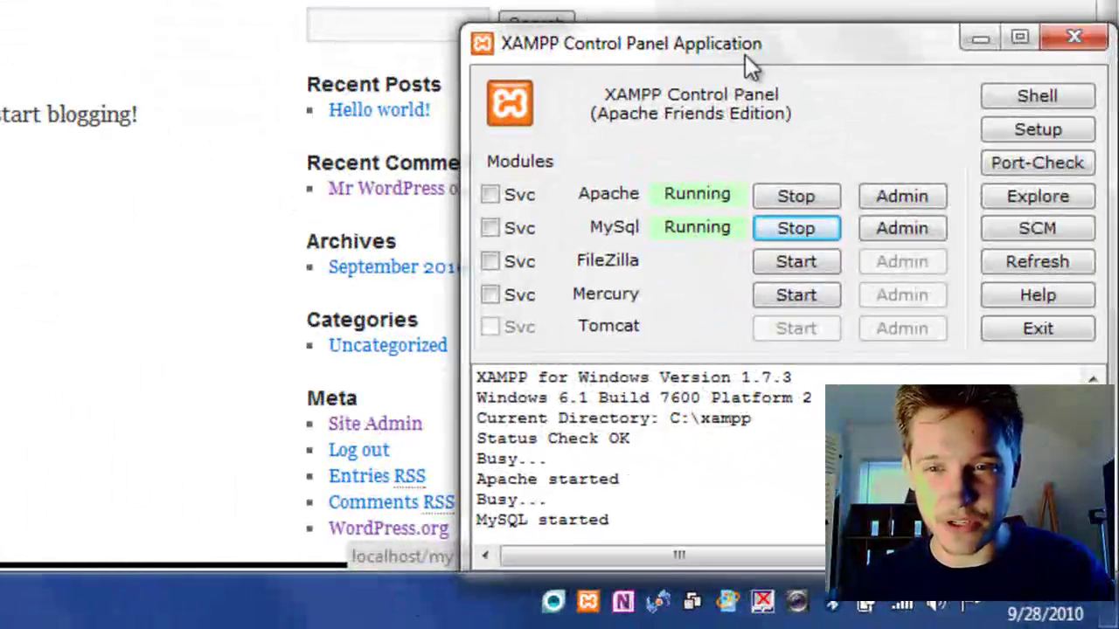
# - Move the XAMPP Control Panel left, confirm Apache and MySQL are running, and minimize it
pyautogui.moveTo(744, 54); pyautogui.dragTo(527, 47)
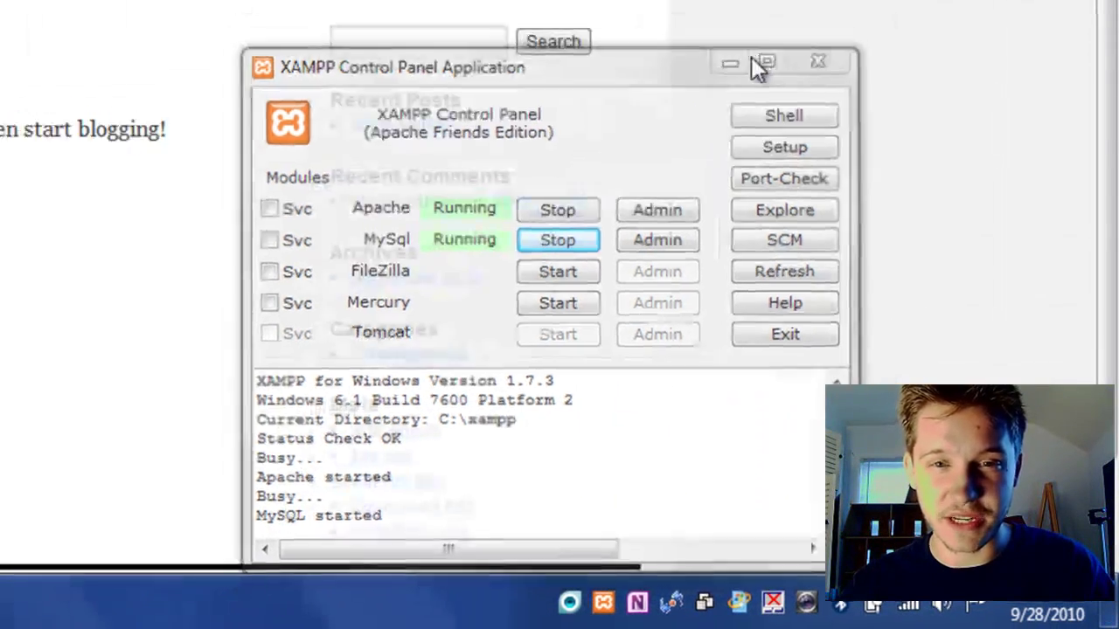
pyautogui.click(754, 32)
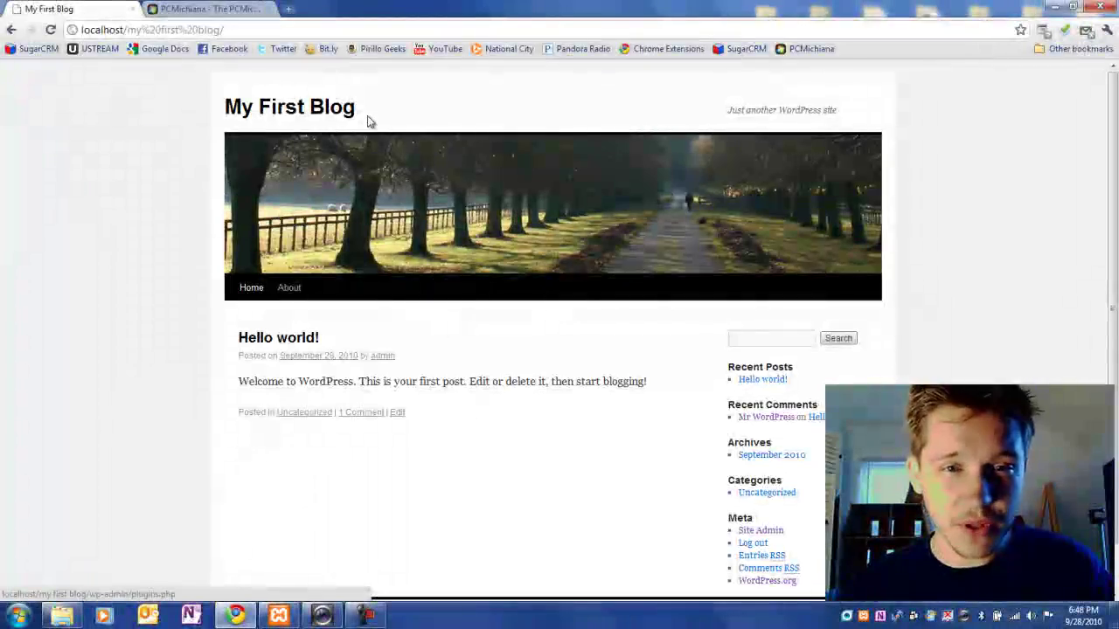
# - On PCMichiana.com, go through Free Downloads > Wordpress Plugins to the Google XML Sitemap post
pyautogui.click(221, 15)
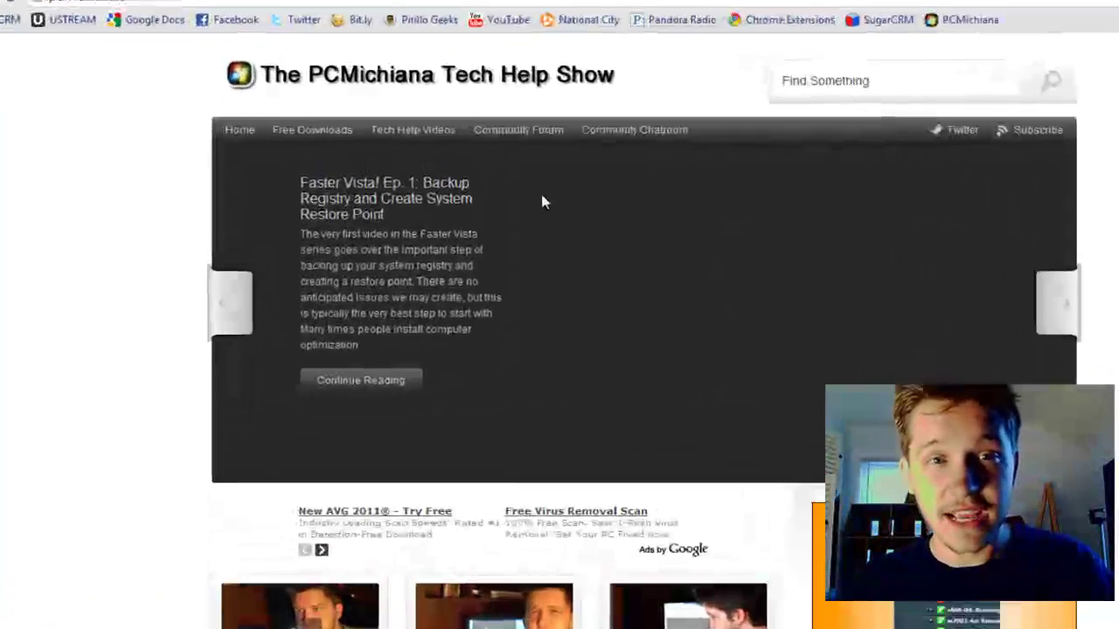
pyautogui.moveTo(312, 138)
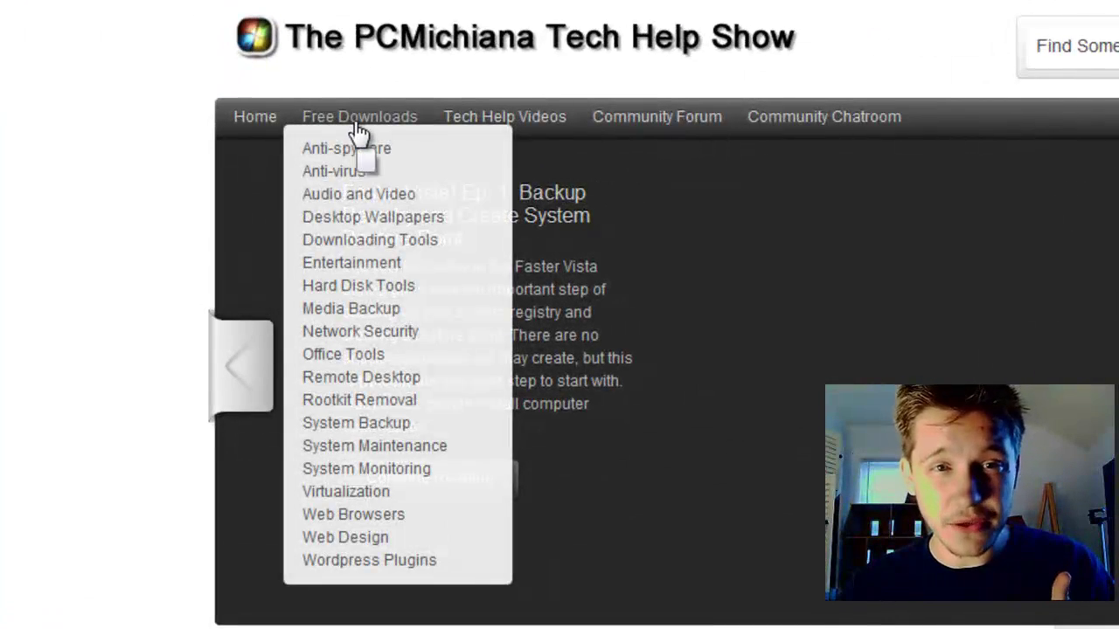
pyautogui.moveTo(387, 562)
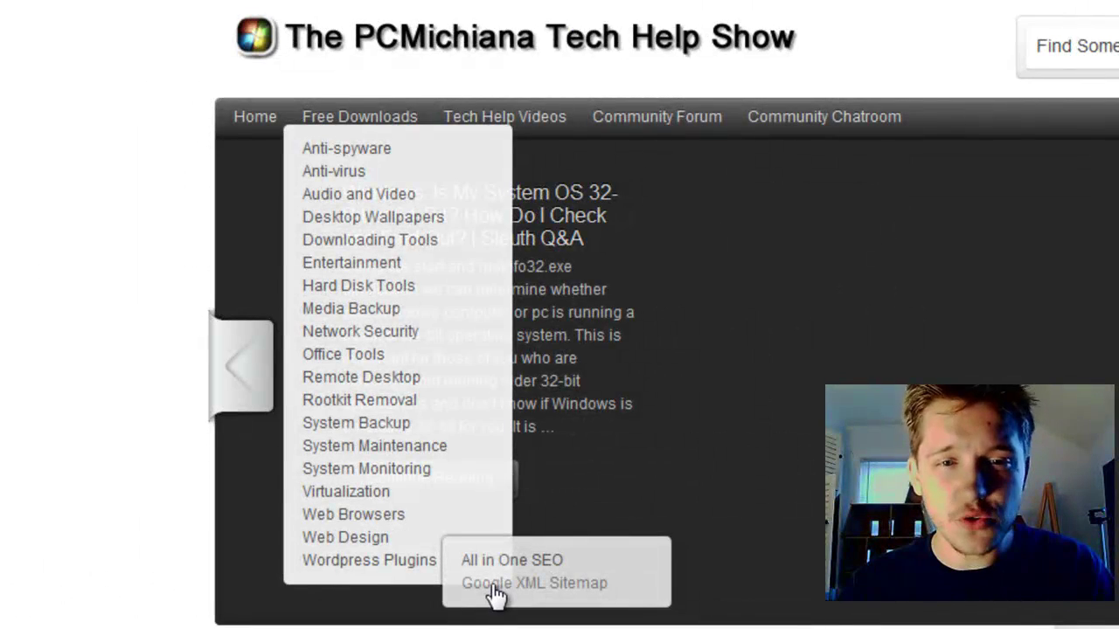
pyautogui.click(494, 584)
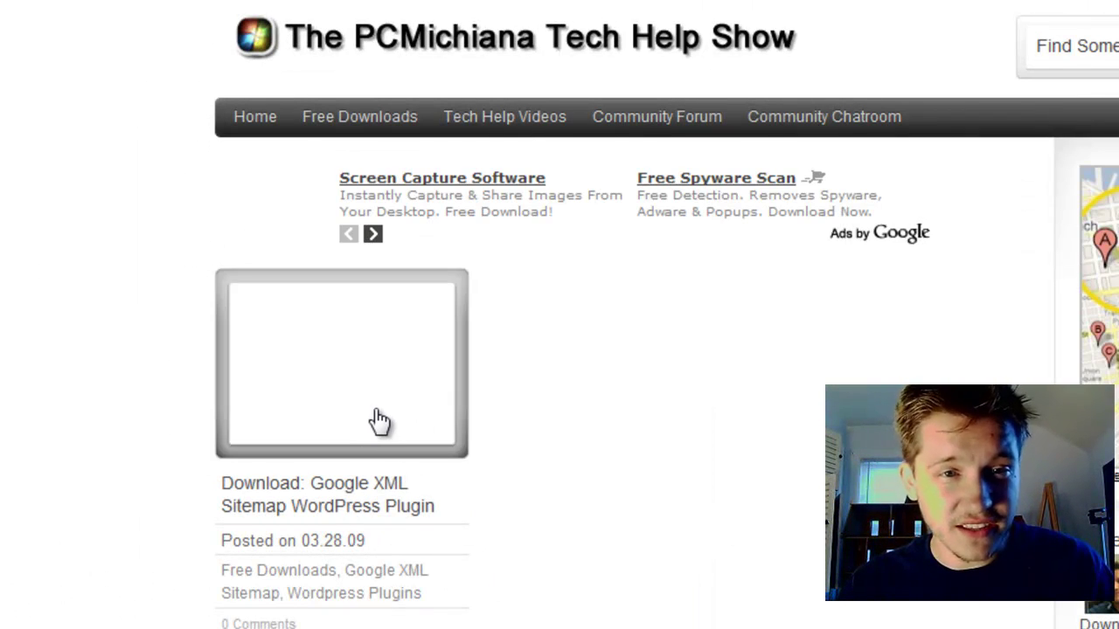
pyautogui.click(379, 425)
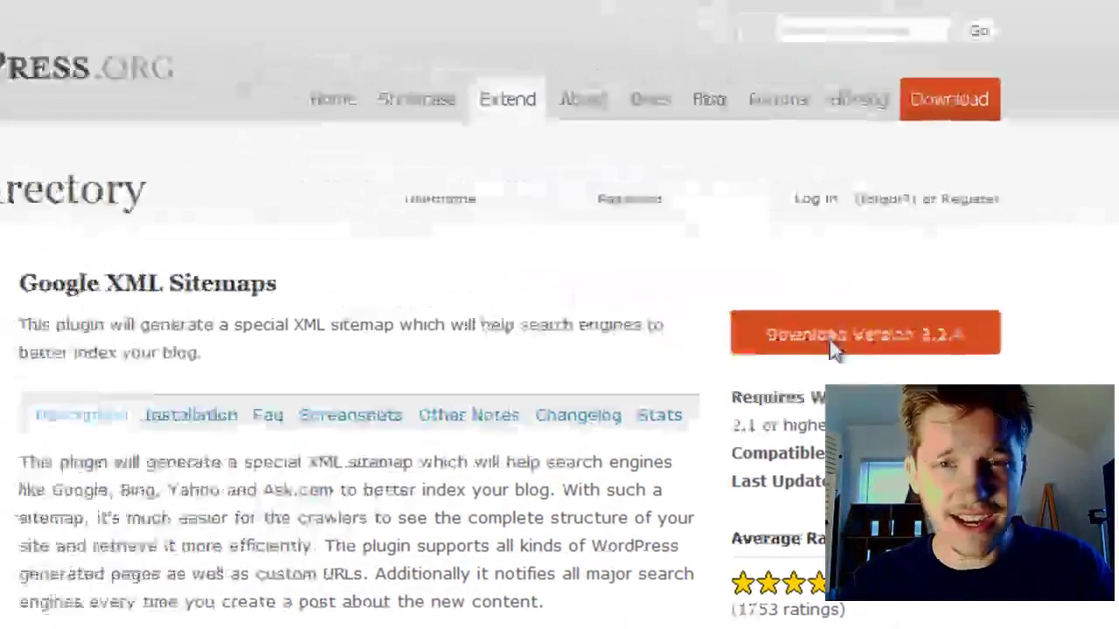
# - Save Google XML Sitemaps 3.2.4 to the Desktop, overwriting the existing google-sitemap-generator.3.2.4 file
pyautogui.click(835, 348)
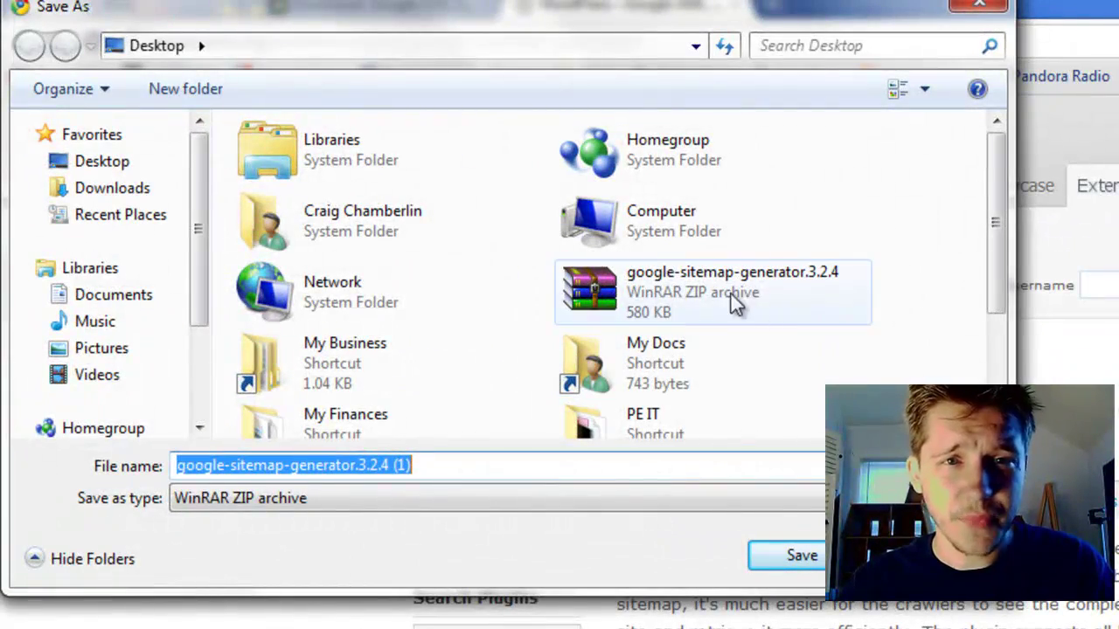
pyautogui.doubleClick(708, 285)
pyautogui.hotkey('alt', 'y')
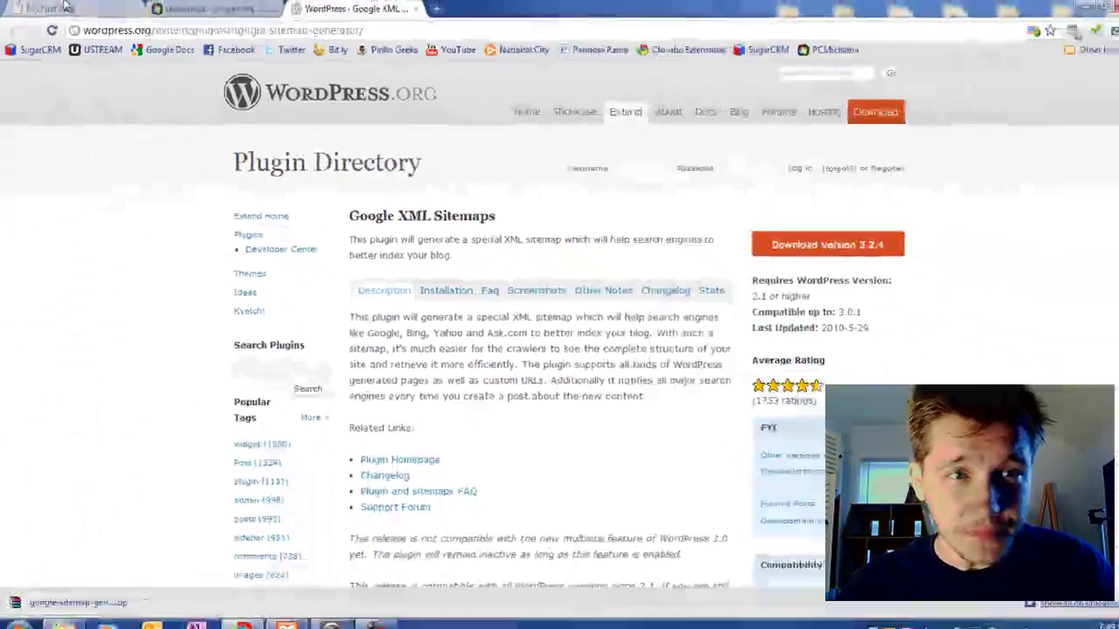
# - In the My First Blog admin dashboard, go to Plugins > Add New
pyautogui.click(82, 7)
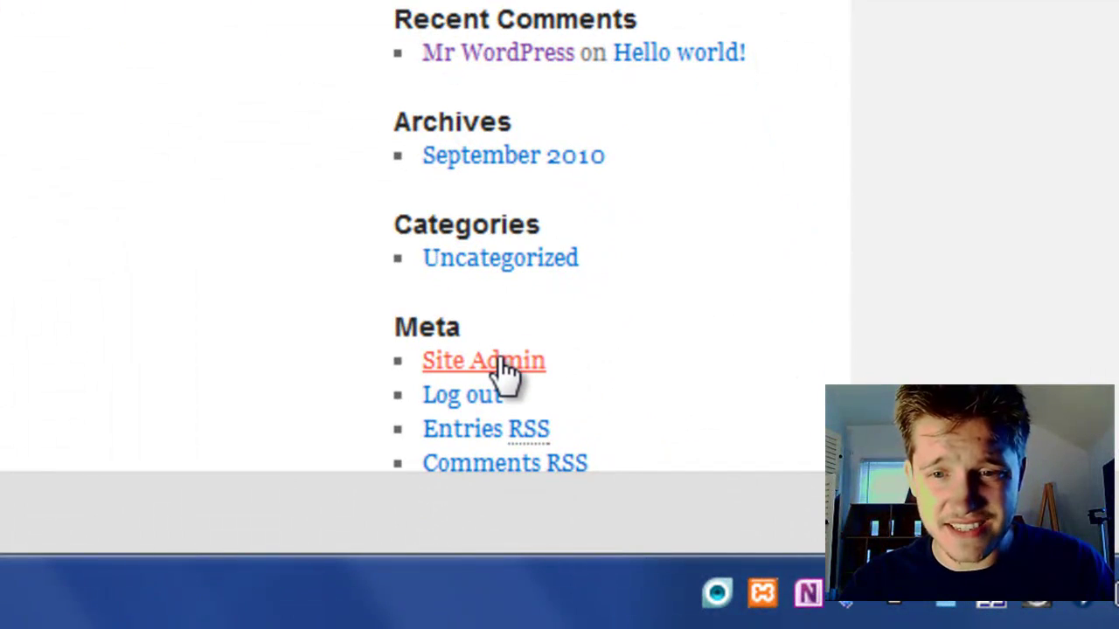
pyautogui.click(505, 365)
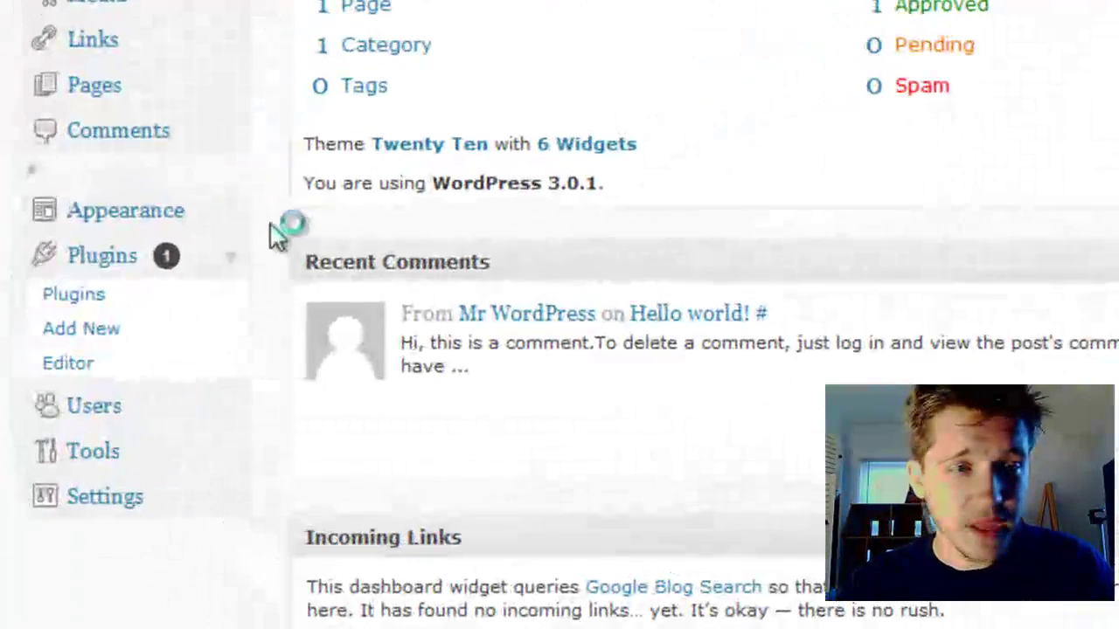
pyautogui.click(245, 255)
pyautogui.click(241, 261)
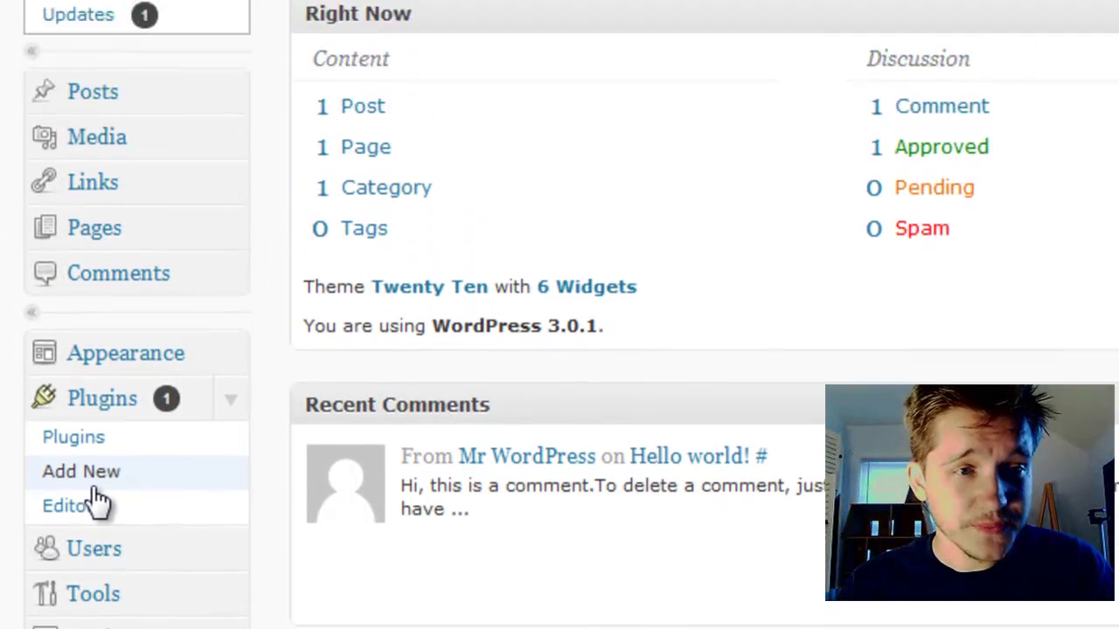
pyautogui.click(88, 339)
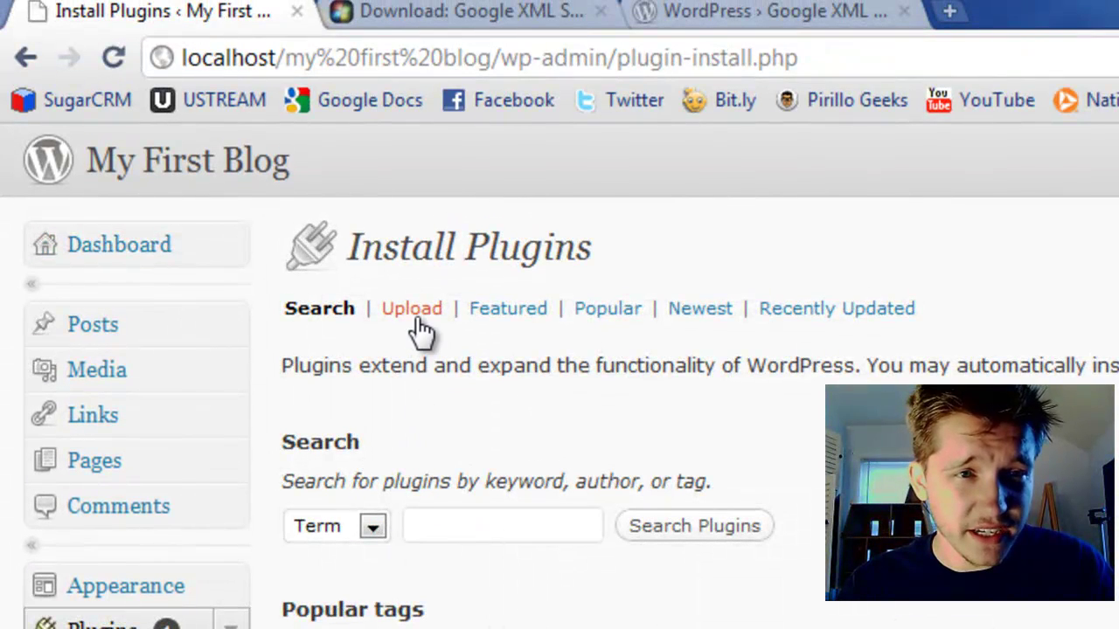
# - On the Upload page, choose google-sitemap-generator.3.2.4.zip from the Desktop
pyautogui.click(412, 311)
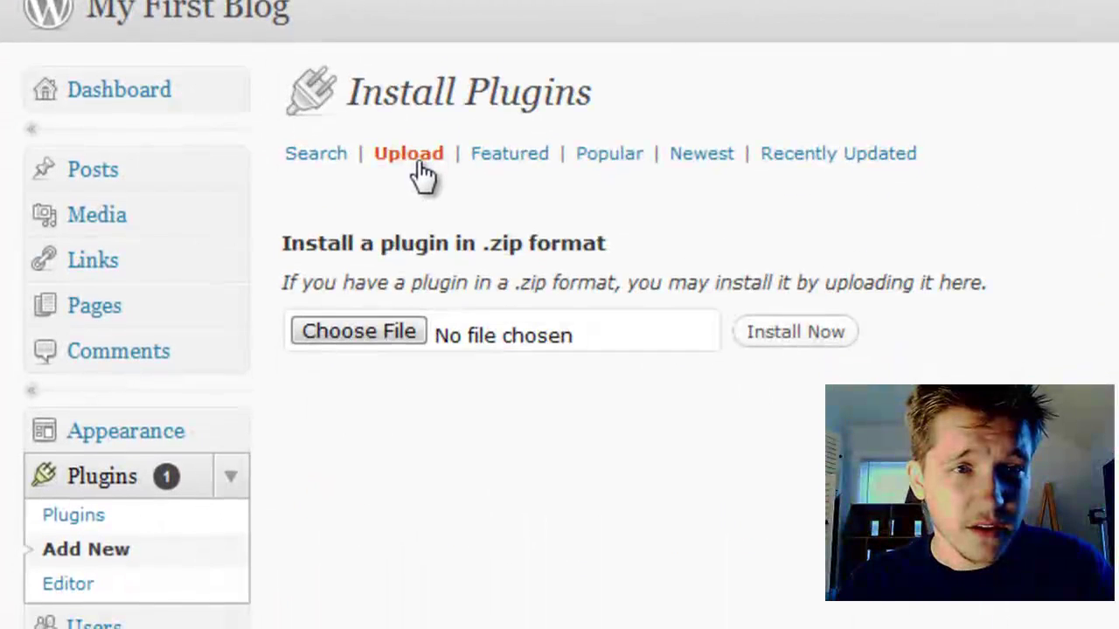
pyautogui.click(333, 336)
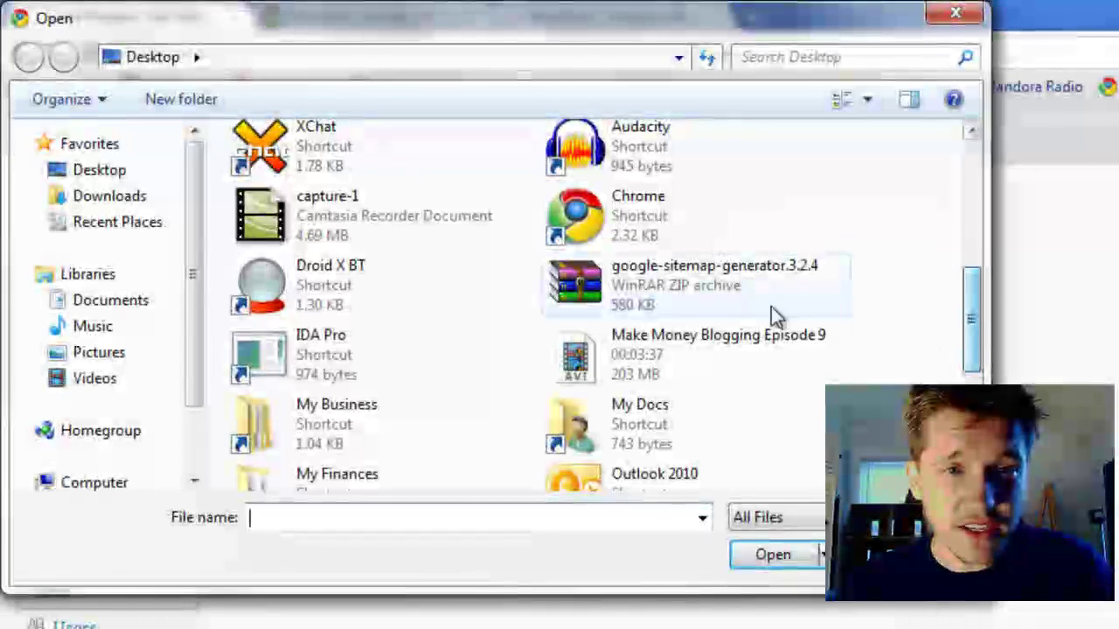
pyautogui.doubleClick(771, 306)
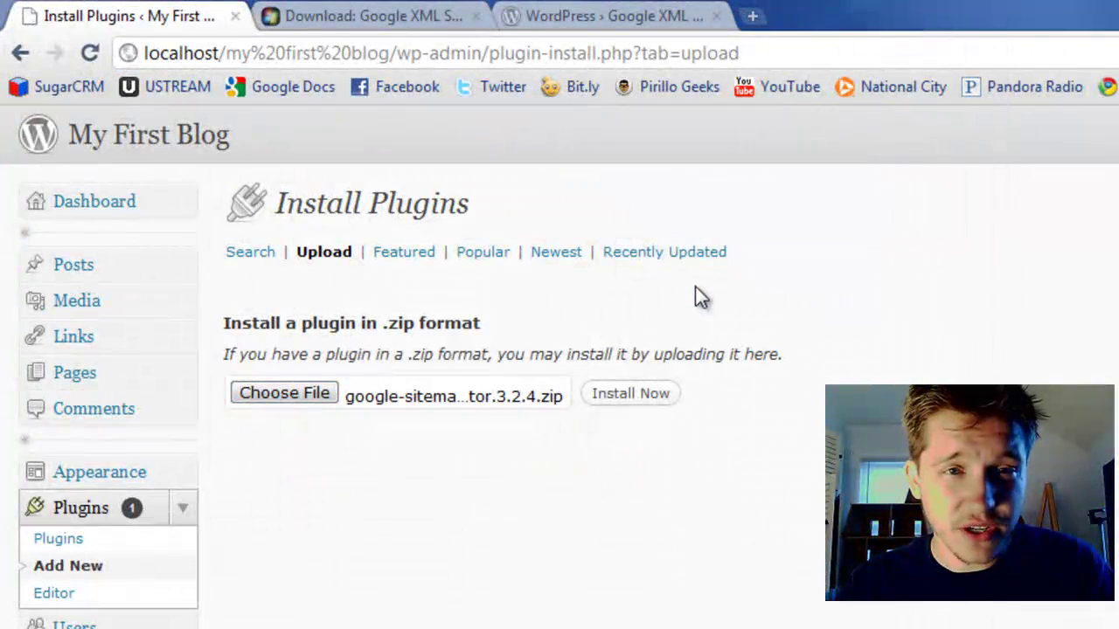
# - Install the google-sitemap-generator 3.2.4 package and activate Google XML Sitemaps
pyautogui.click(648, 407)
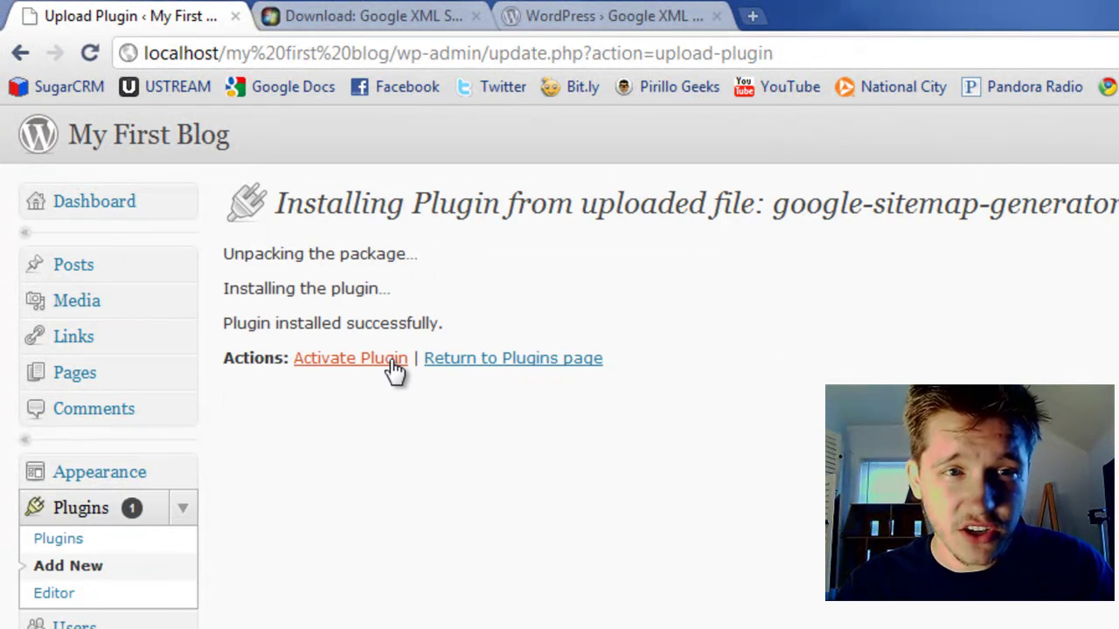
pyautogui.click(396, 362)
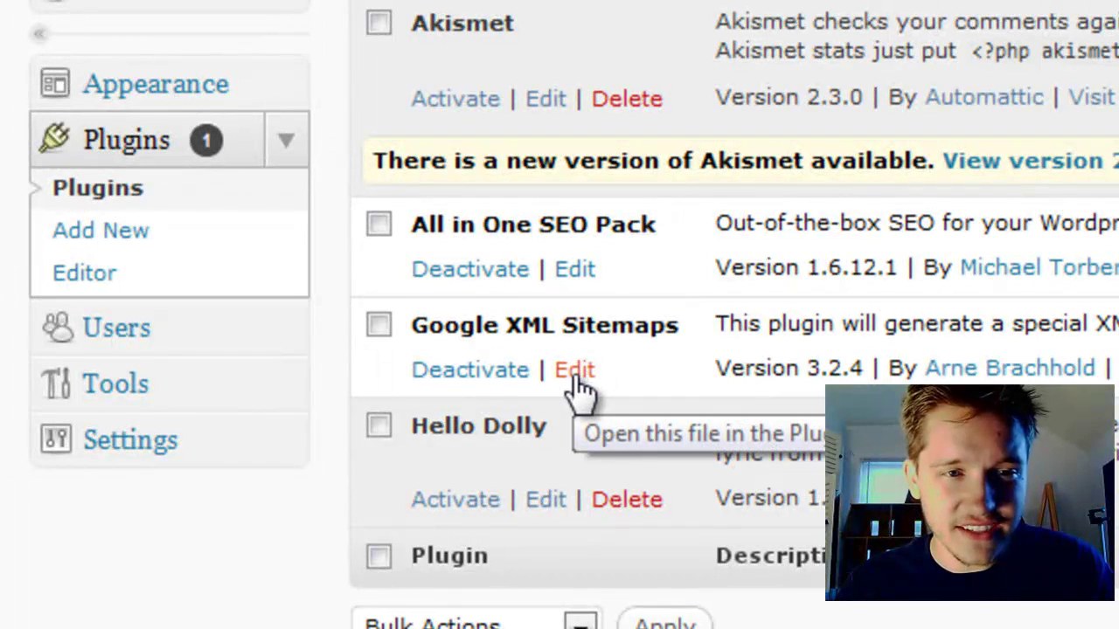
pyautogui.scroll(-3, 577, 389)
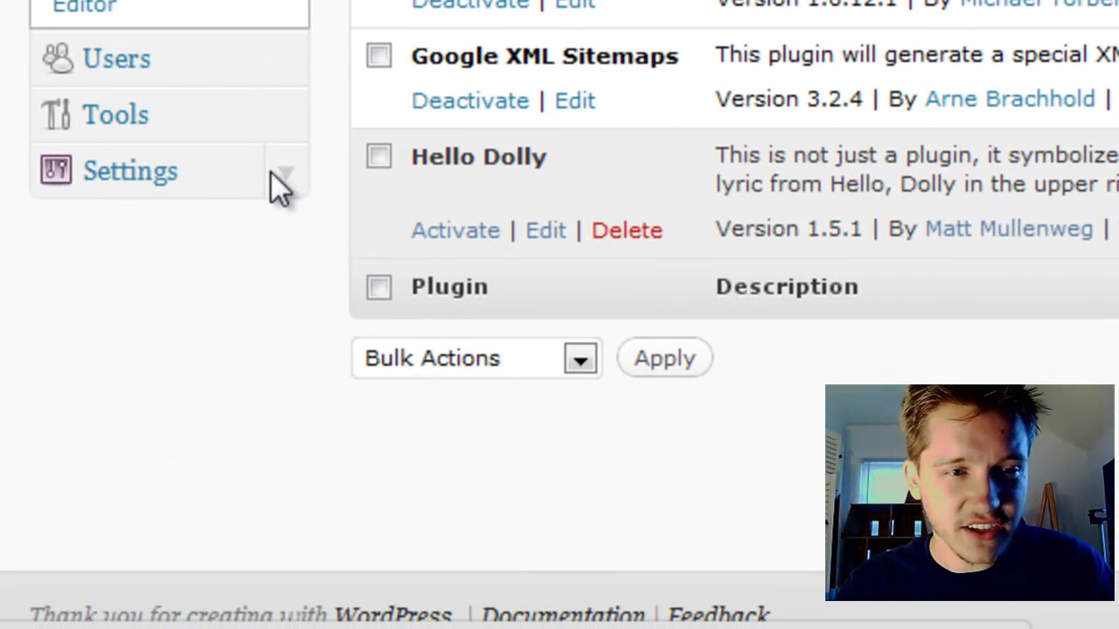
# - In Settings > XML-Sitemap, tick Include categories under Sitemap Content
pyautogui.click(286, 172)
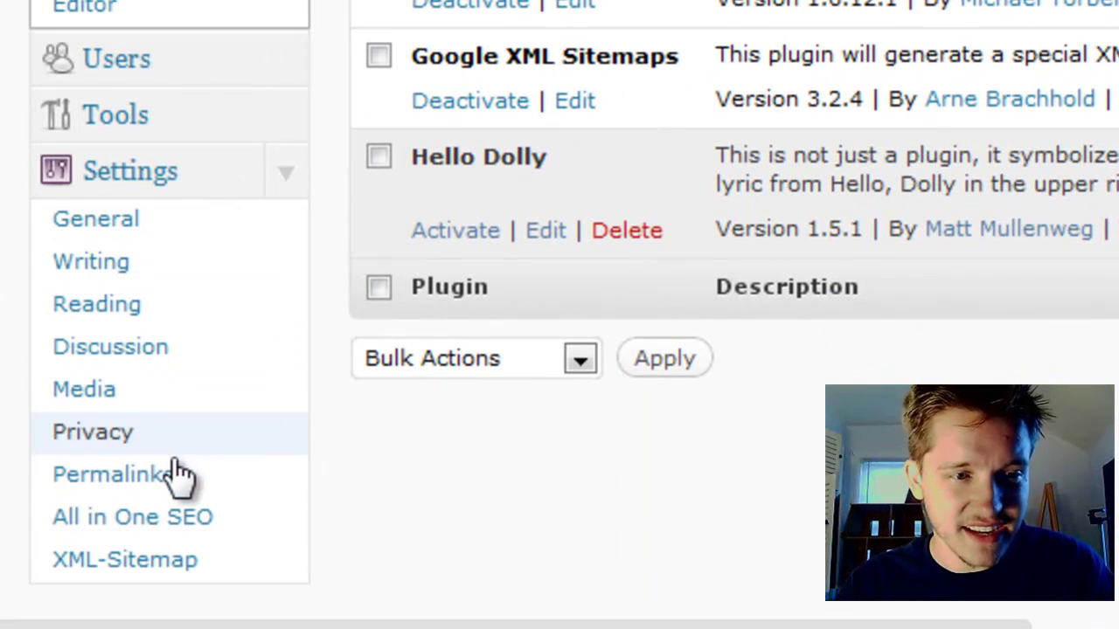
pyautogui.click(157, 568)
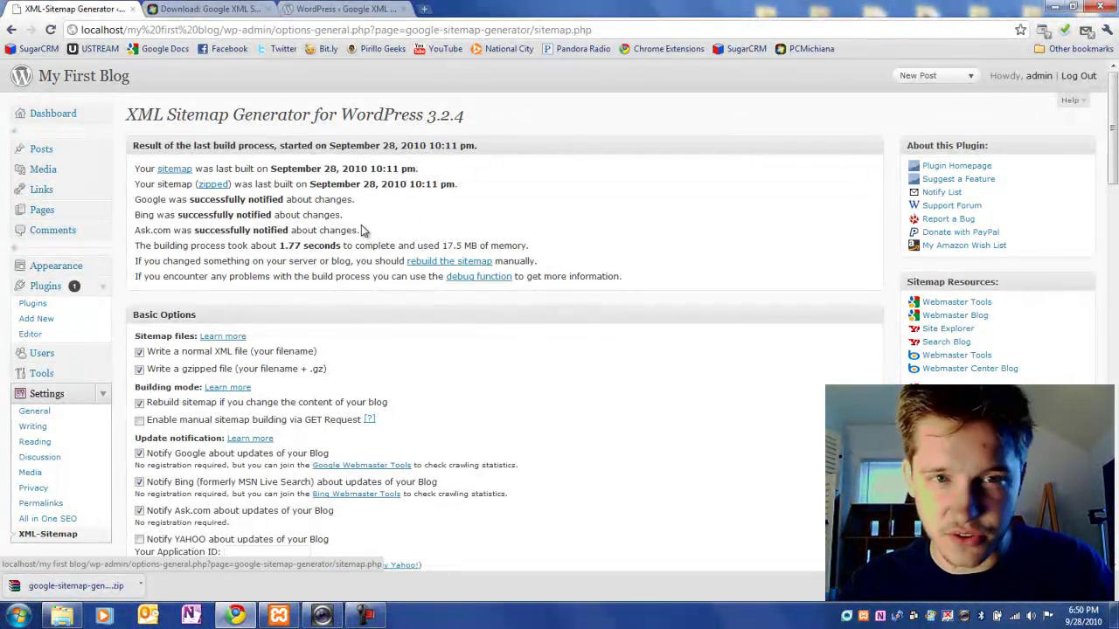
pyautogui.scroll(-5, 326, 289)
pyautogui.scroll(-5, 326, 289)
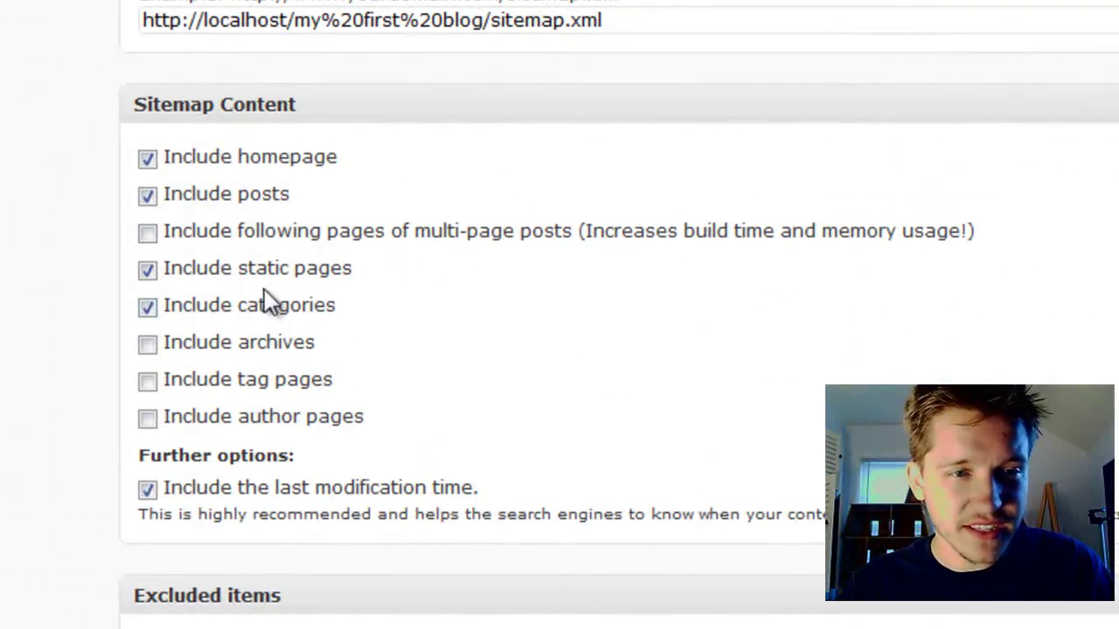
pyautogui.click(146, 308)
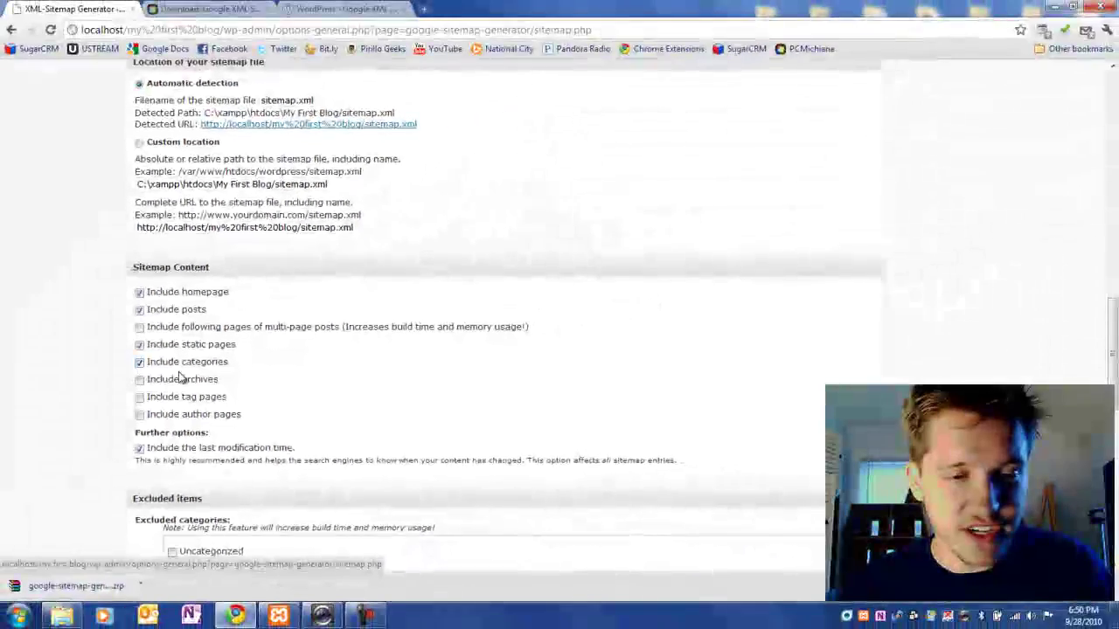
# - Rebuild the sitemap so it notifies Google, Bing and Ask.com
pyautogui.scroll(-2, 235, 400)
pyautogui.scroll(12, 235, 400)
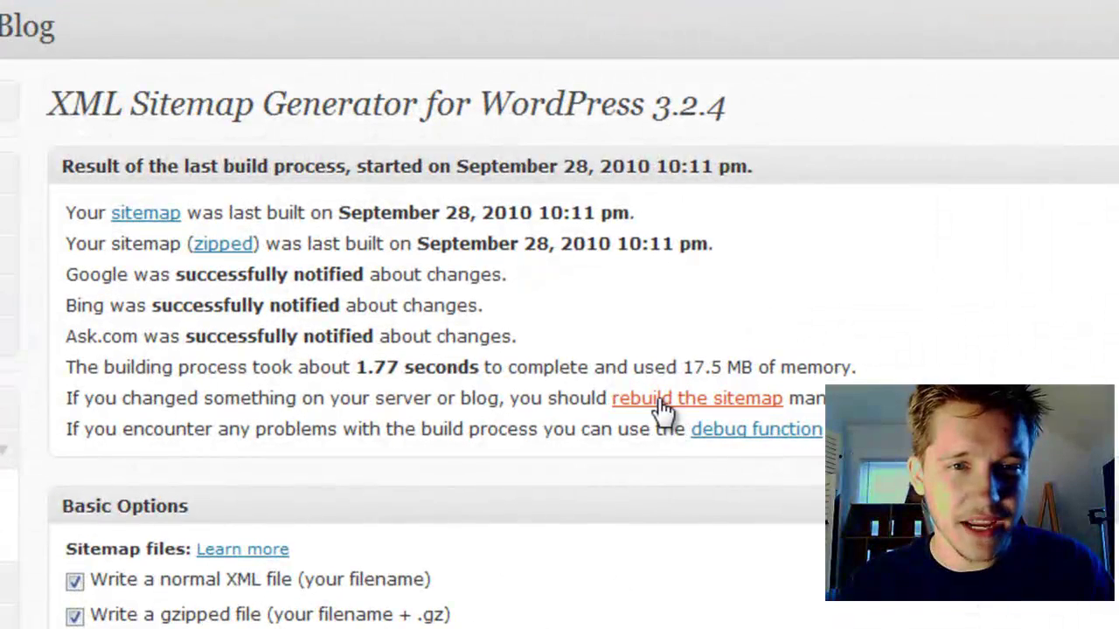
pyautogui.click(662, 400)
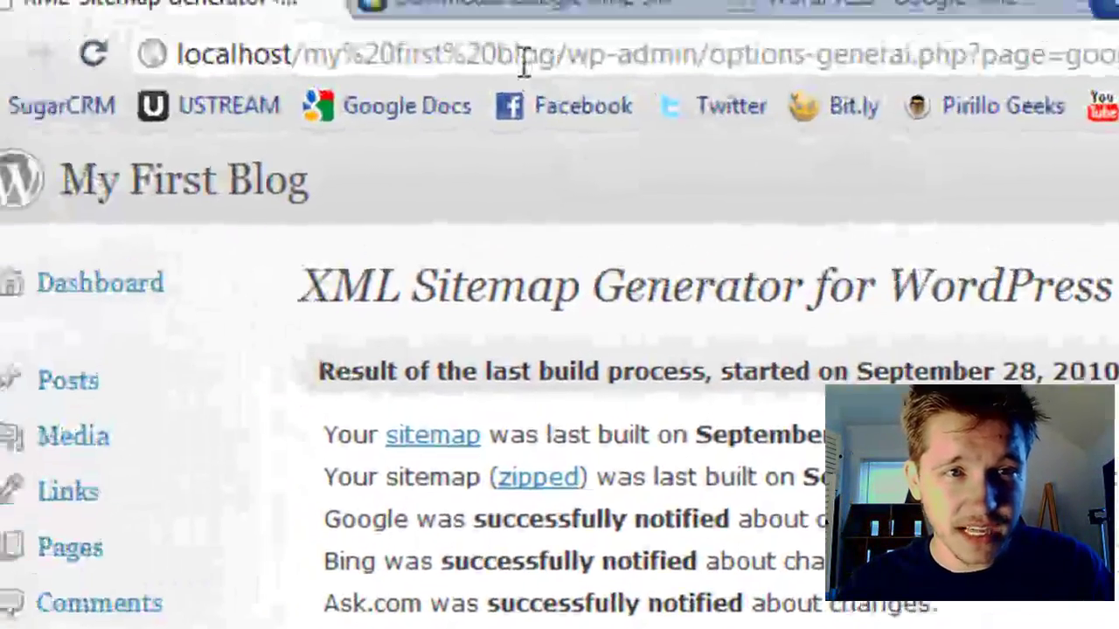
pyautogui.click(341, 83)
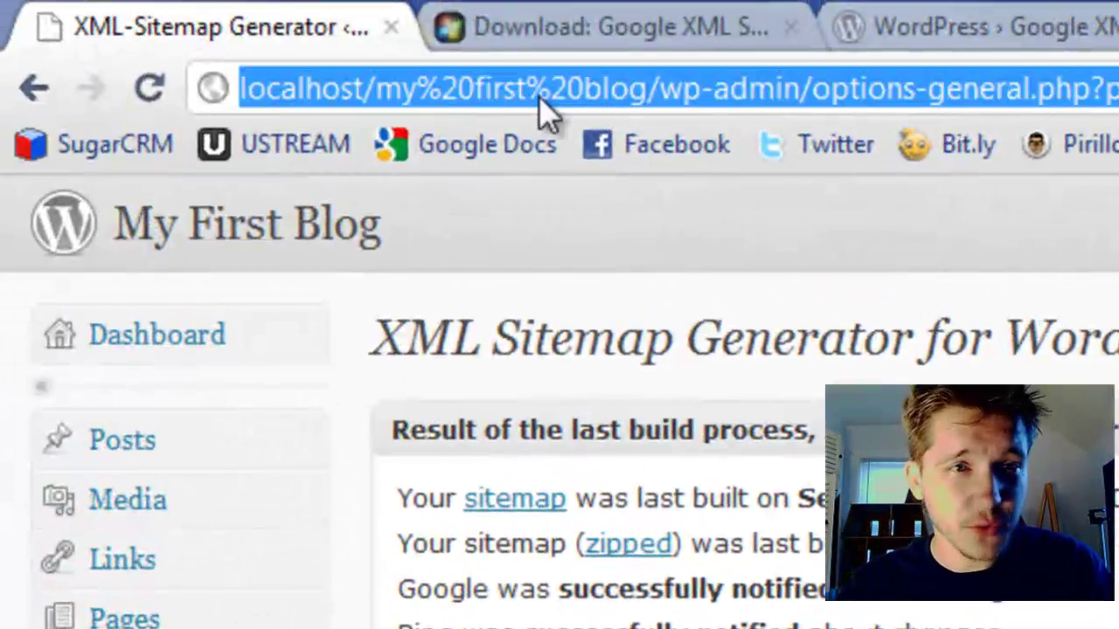
pyautogui.click(354, 87)
pyautogui.moveTo(648, 88); pyautogui.dragTo(1118, 89)
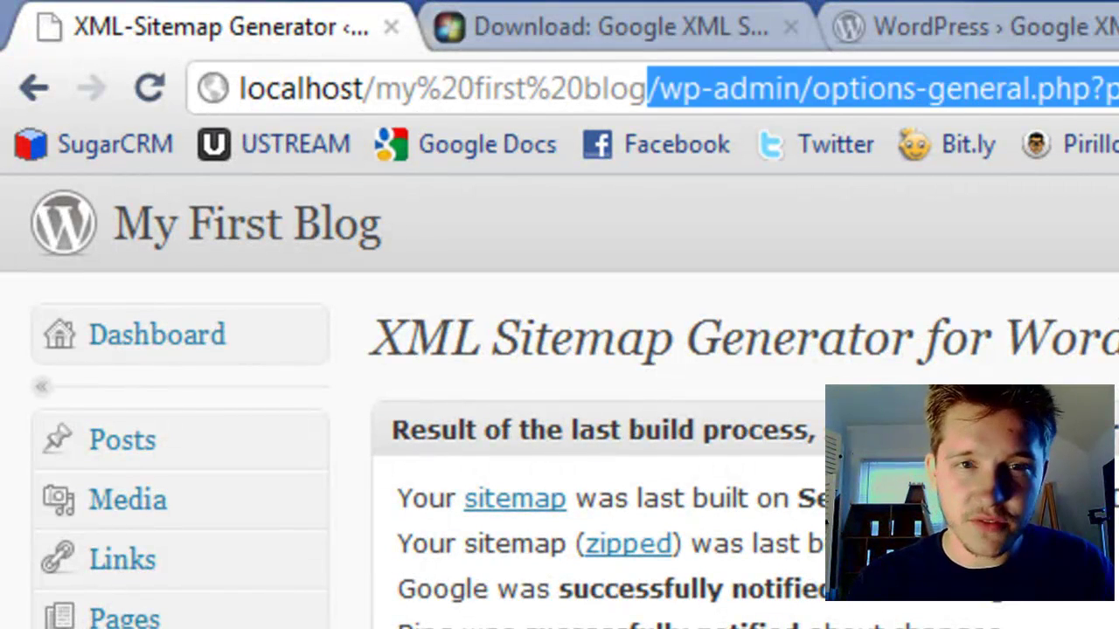
pyautogui.write('/sitemap.')
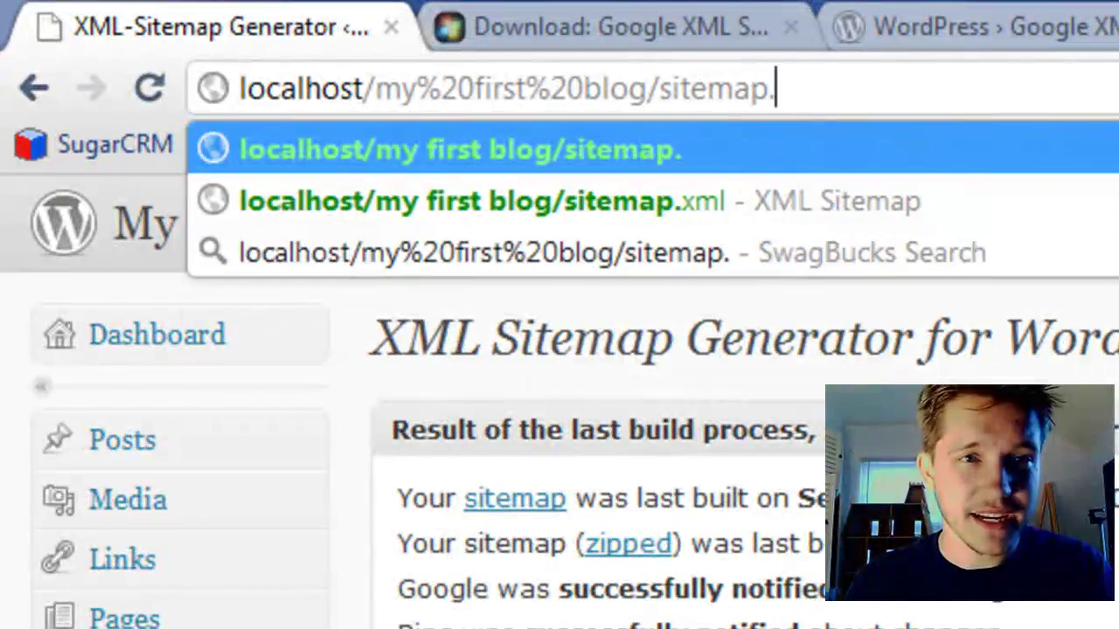
pyautogui.write('xml')
pyautogui.press('Return')
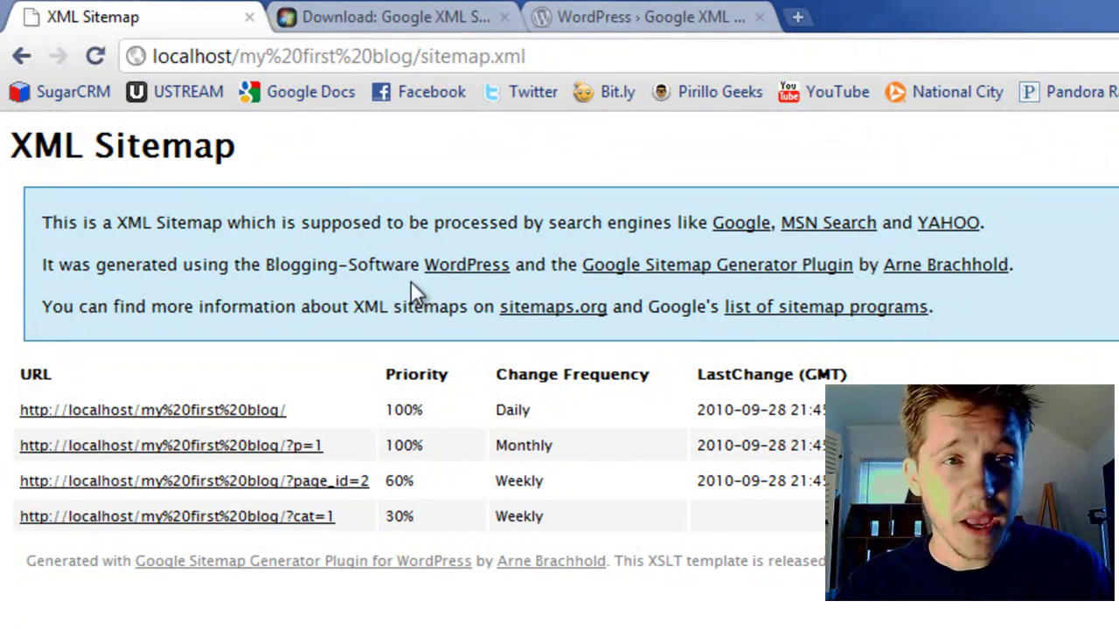
pyautogui.click(22, 56)
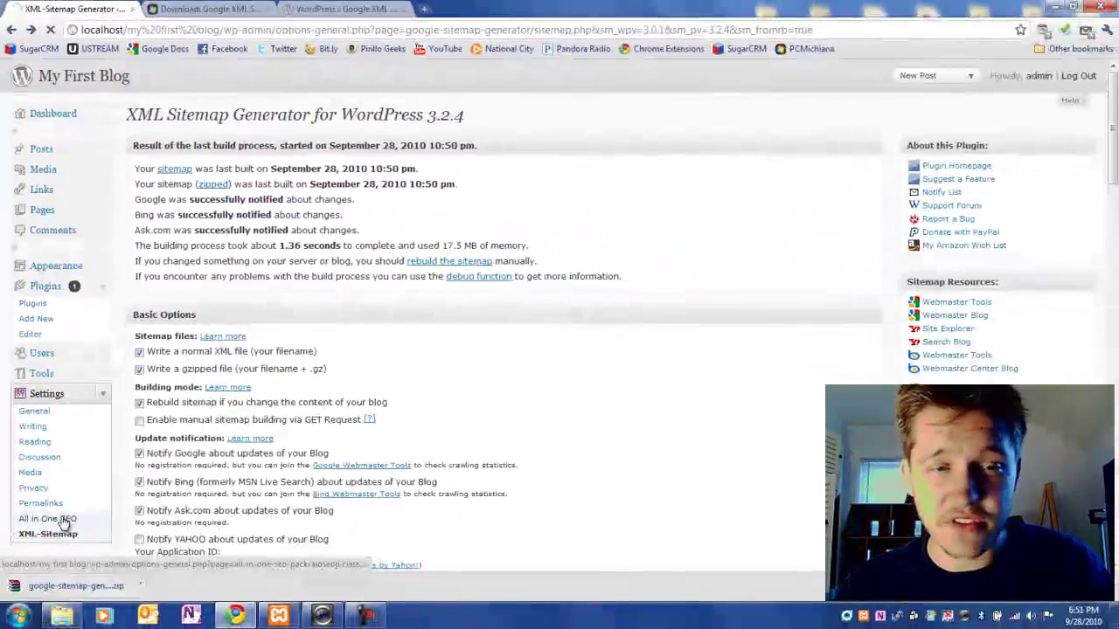
# - Open Settings > All in One SEO to view its plugin options
pyautogui.click(66, 520)
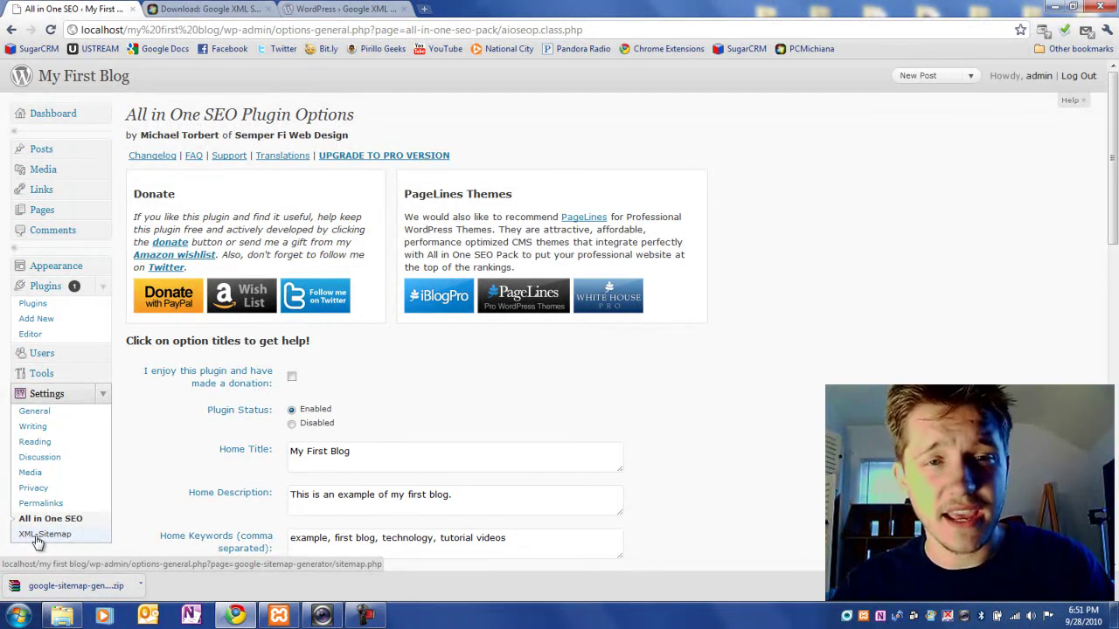
# - Return to the PCMichiana.com tab and open its Community Forum page
pyautogui.click(308, 11)
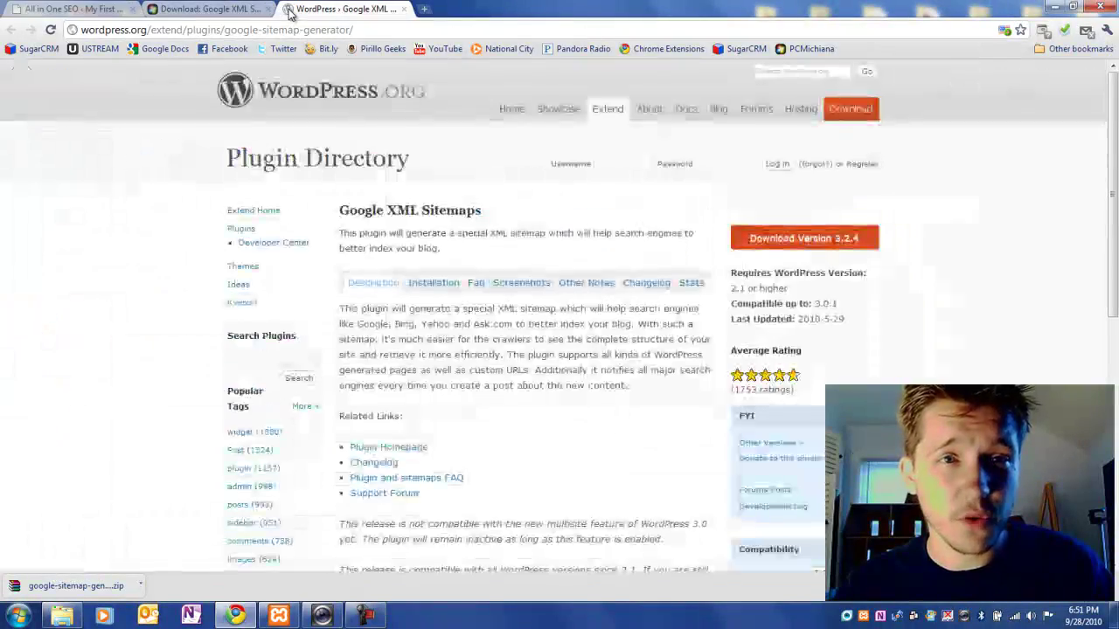
pyautogui.click(211, 9)
pyautogui.click(295, 103)
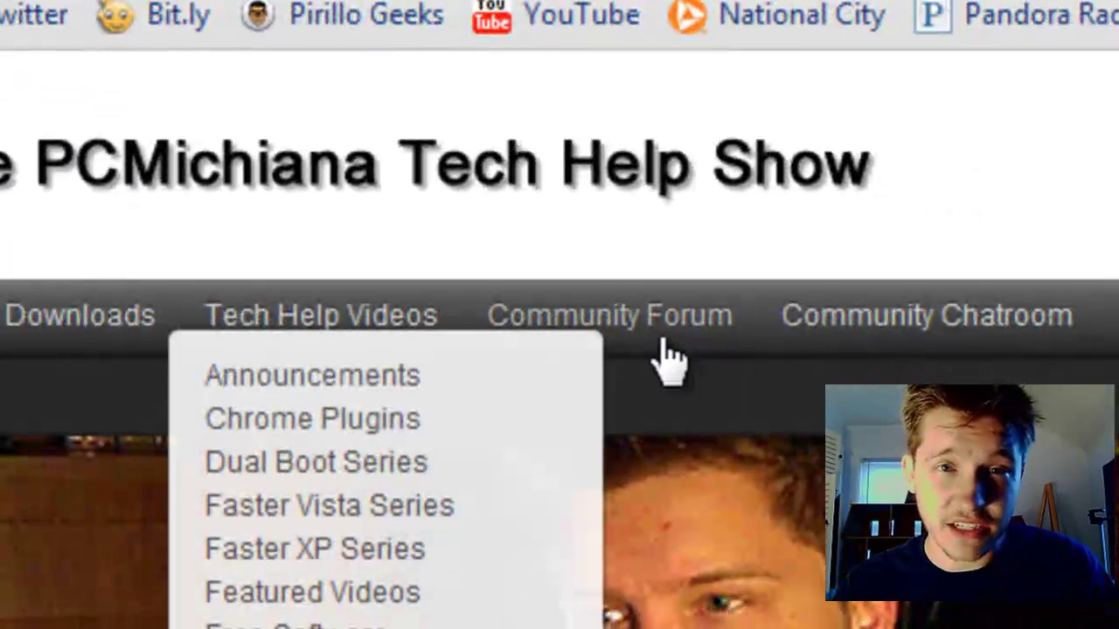
pyautogui.click(664, 330)
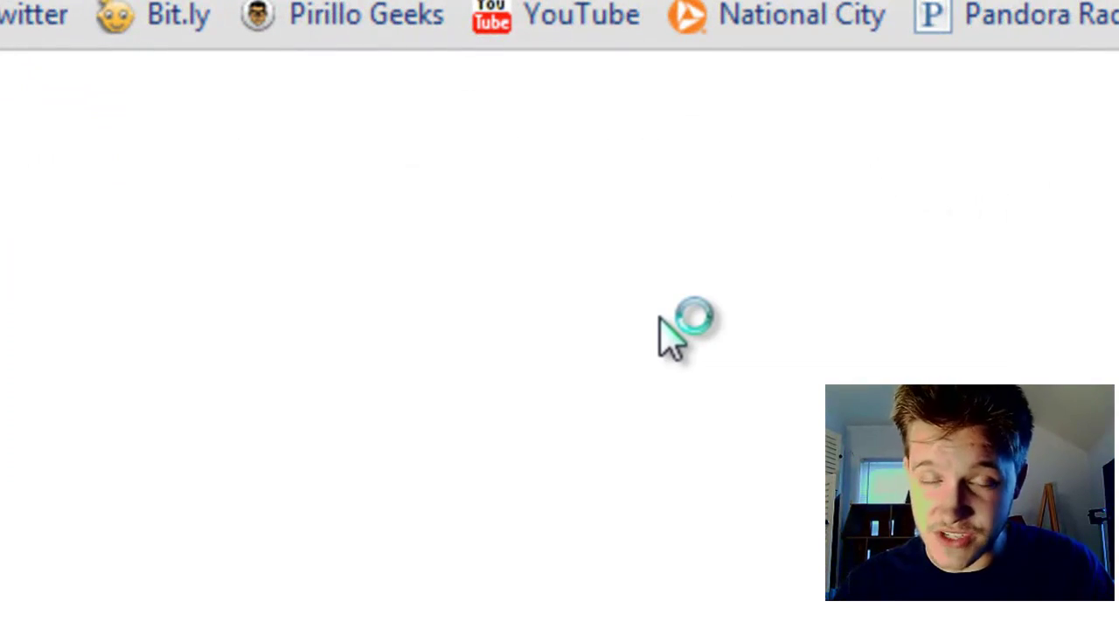